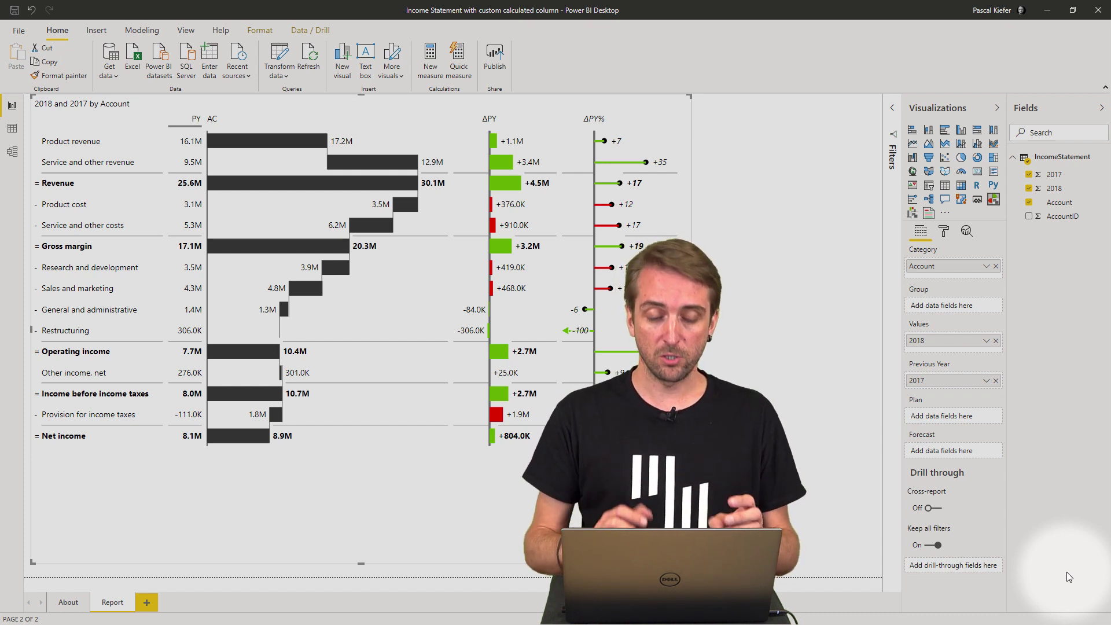
# Create a new measure in the IncomeStatement table named '% of Revenues'
pyautogui.rightClick(1056, 223)
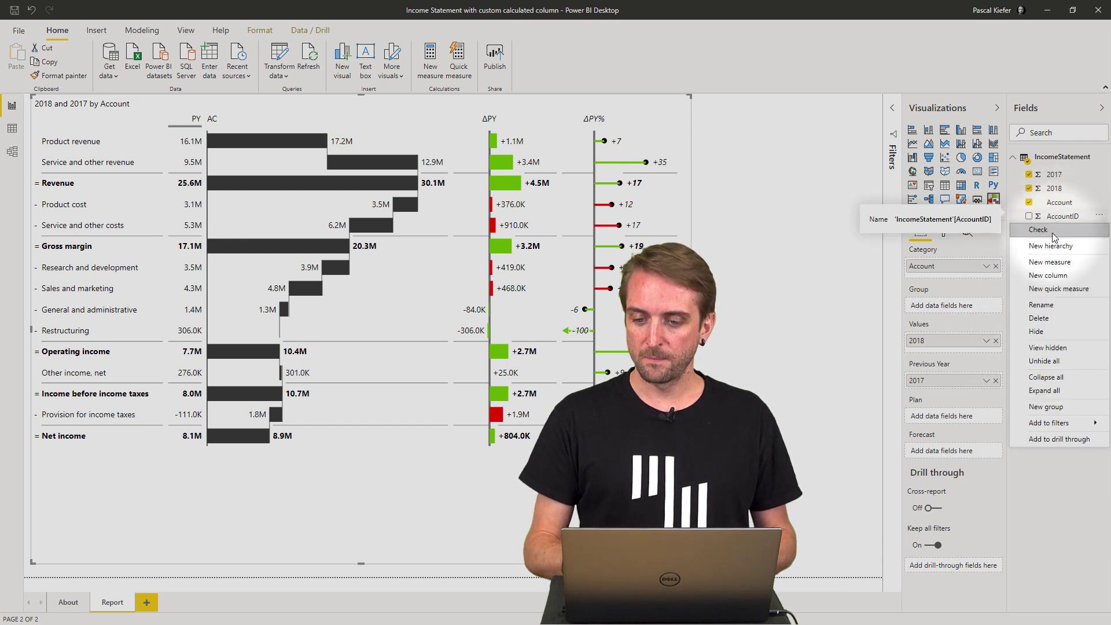
pyautogui.click(1060, 269)
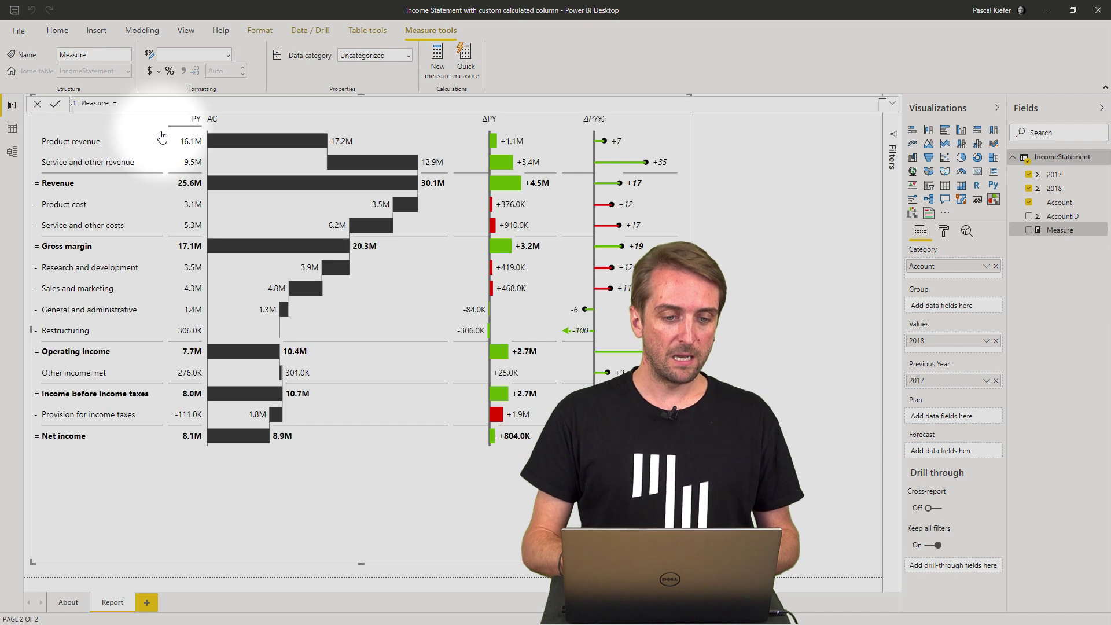
pyautogui.hotkey('ctrl', 'BackSpace')
pyautogui.hotkey('ctrl', 'BackSpace')
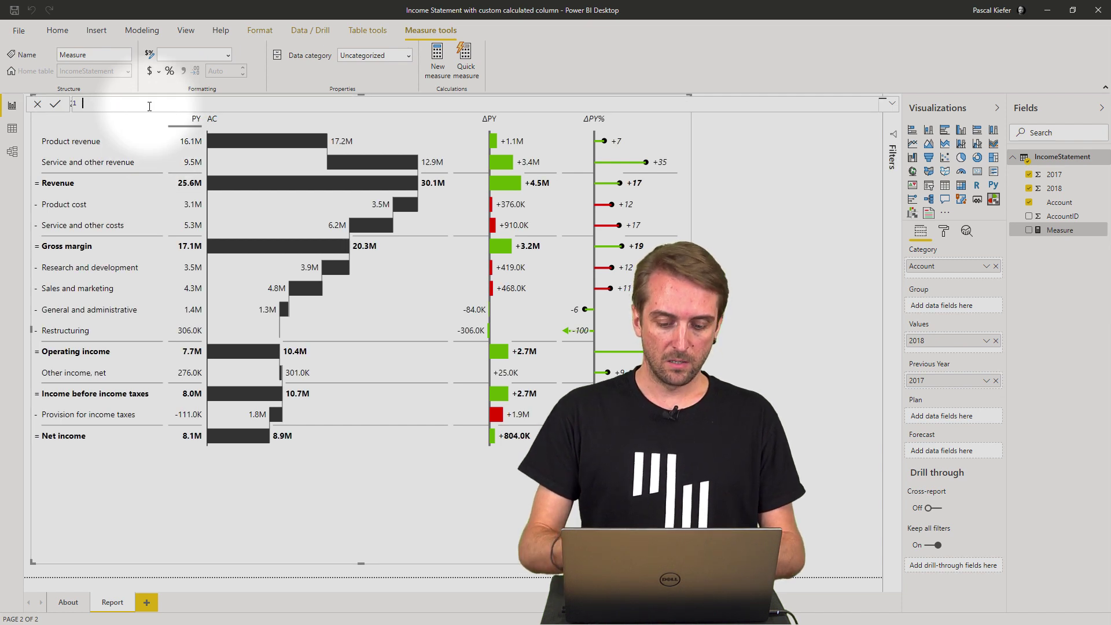
pyautogui.write('% of ')
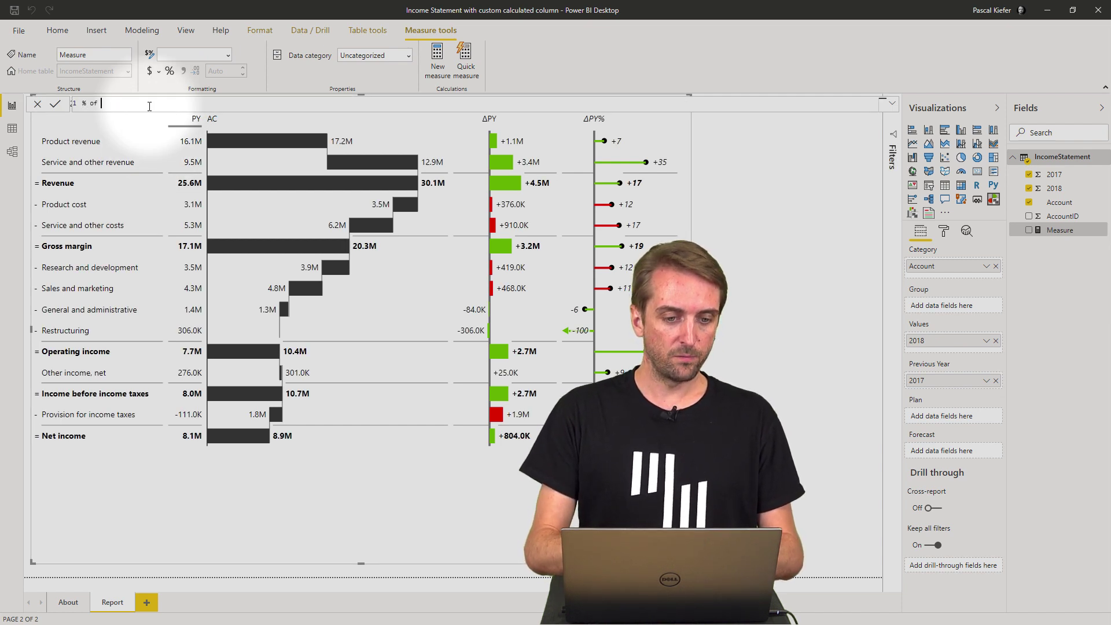
pyautogui.write('Revenues ')
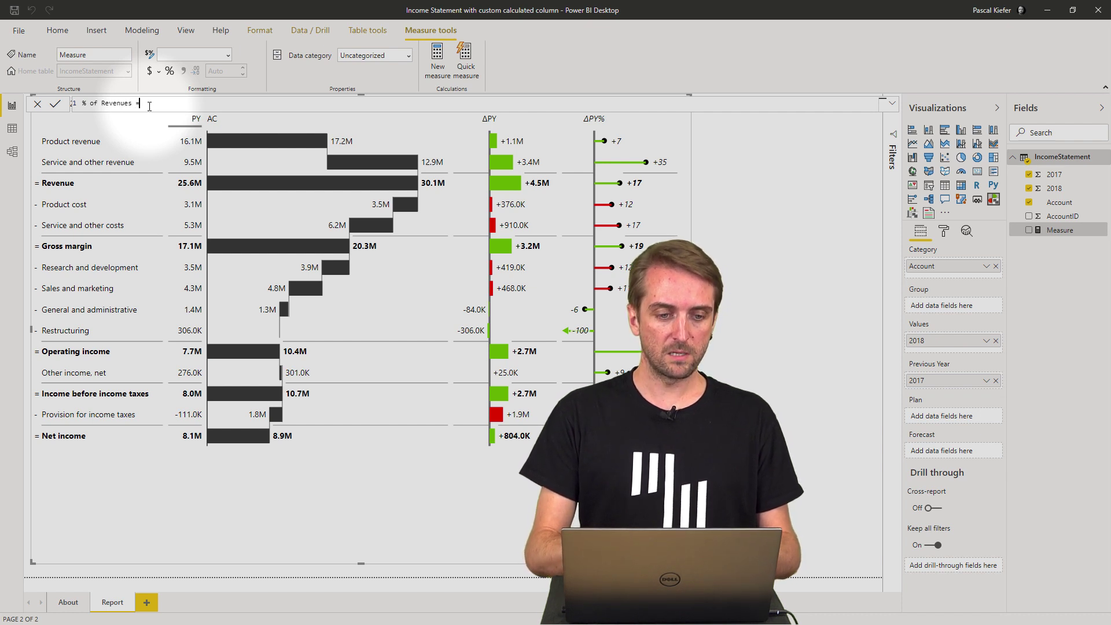
pyautogui.write('=')
pyautogui.hotkey('shift', 'Return')
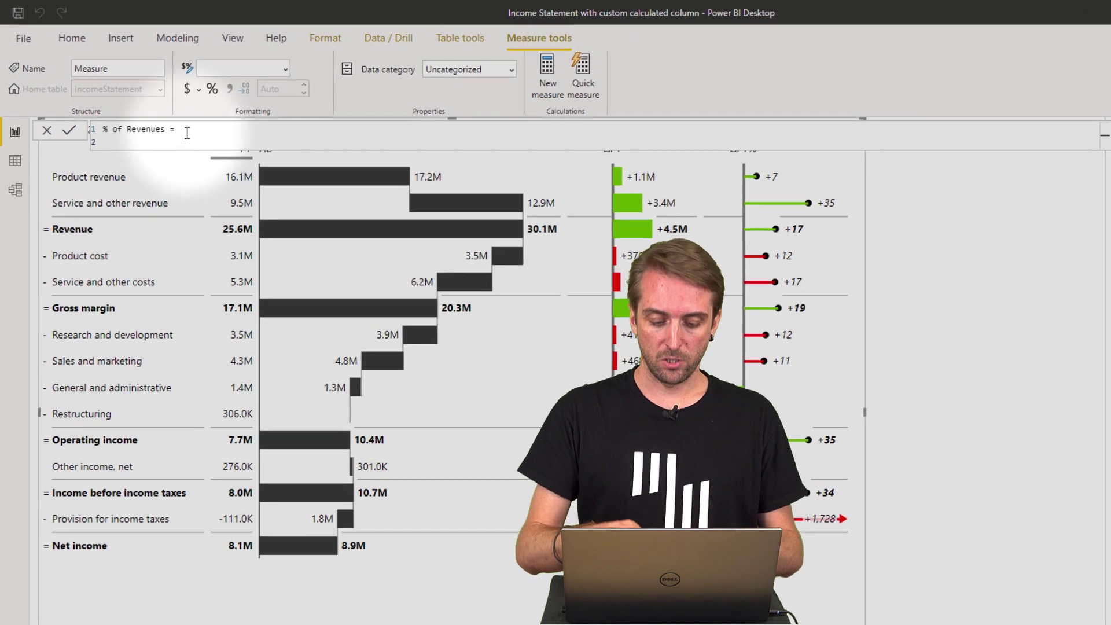
# Start the formula with DIVIDE(SUM(IncomeStatement[2018]), on an indented new line for the denominator
pyautogui.write('civide(')
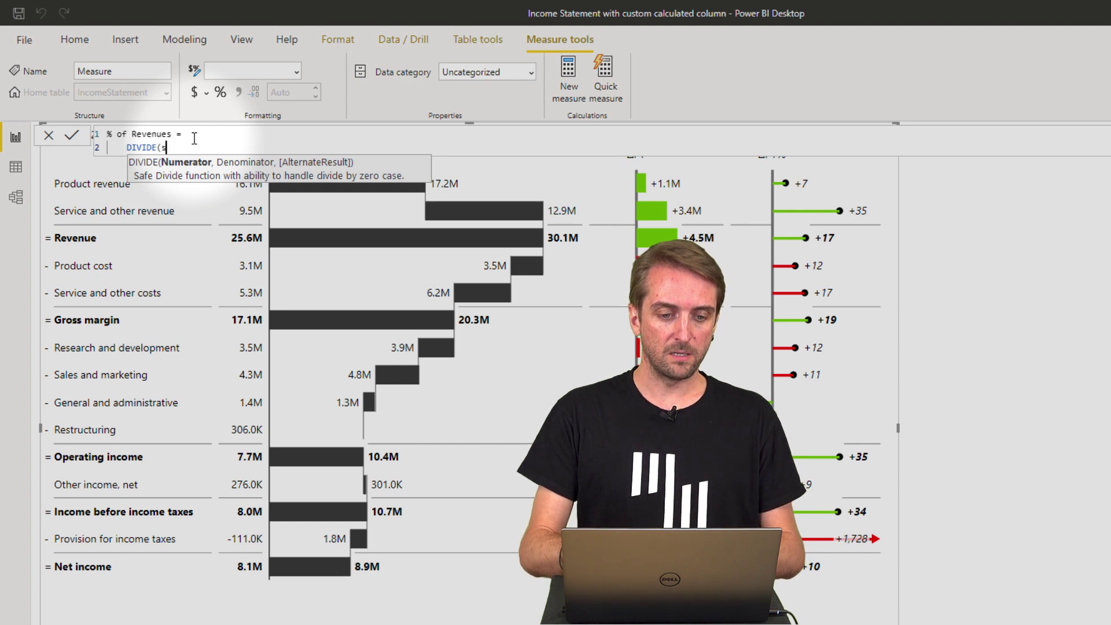
pyautogui.write('sum(inc')
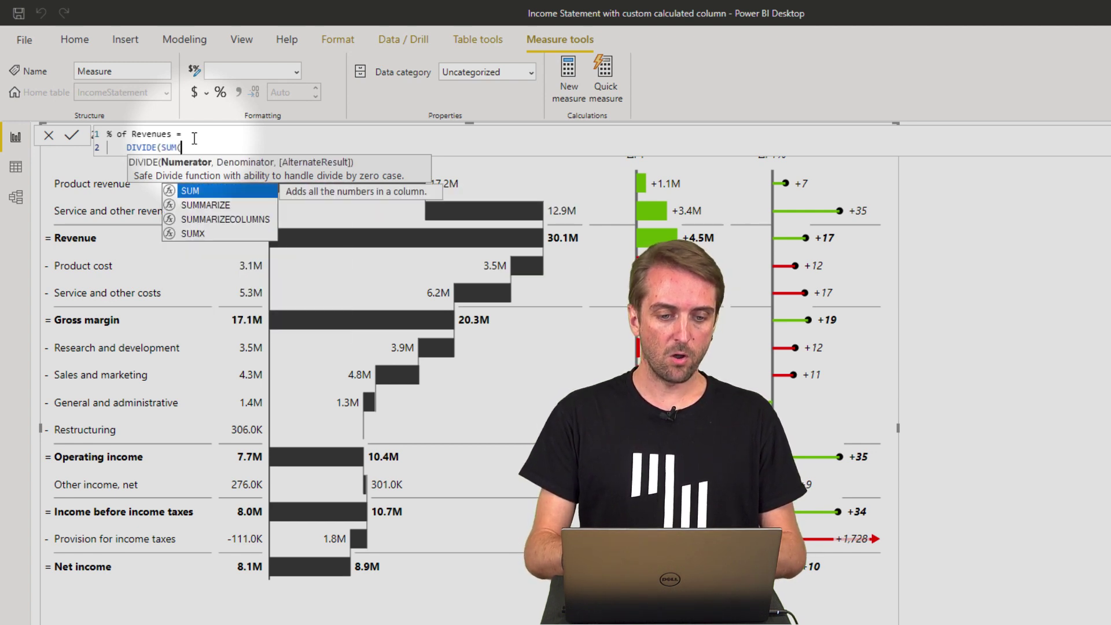
pyautogui.press('Down')
pyautogui.press('Down')
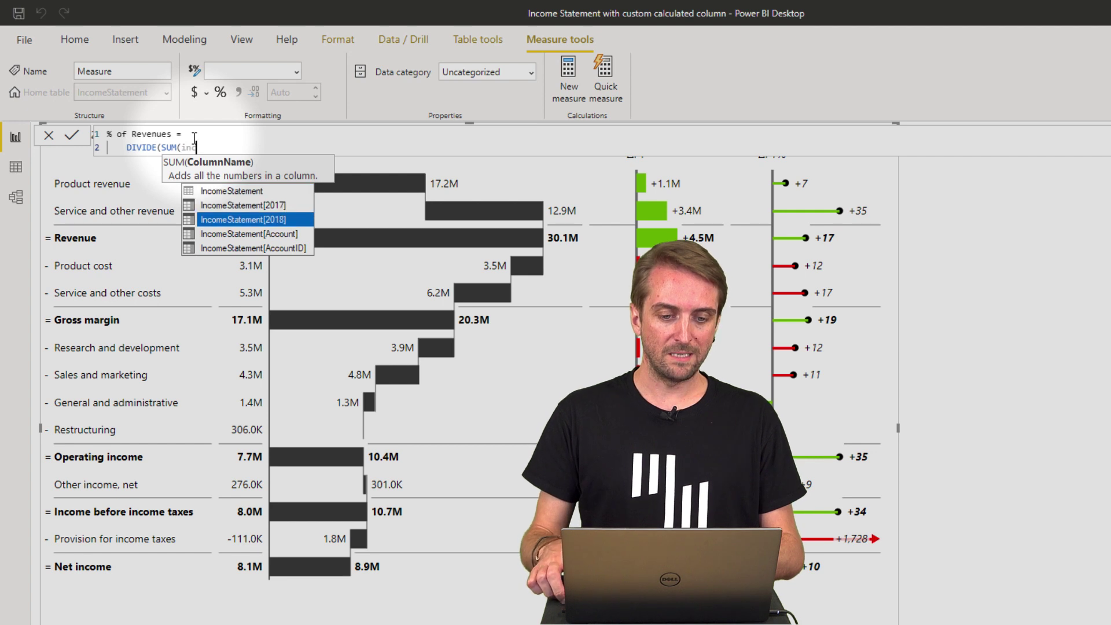
pyautogui.press('Tab')
pyautogui.write('),')
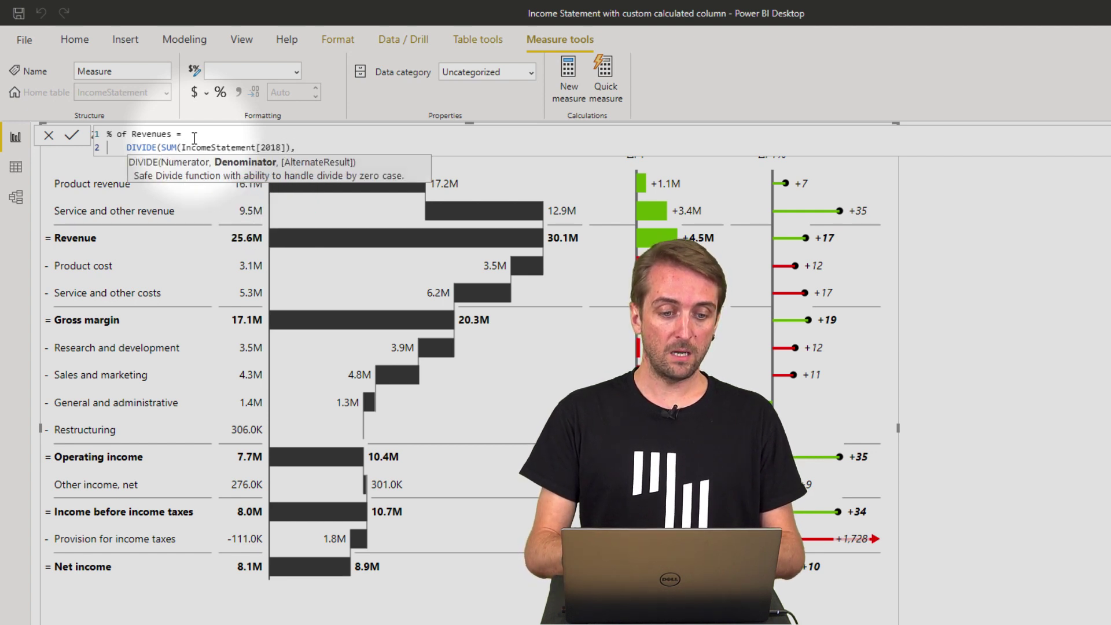
pyautogui.hotkey('shift', 'Return')
pyautogui.press('Tab')
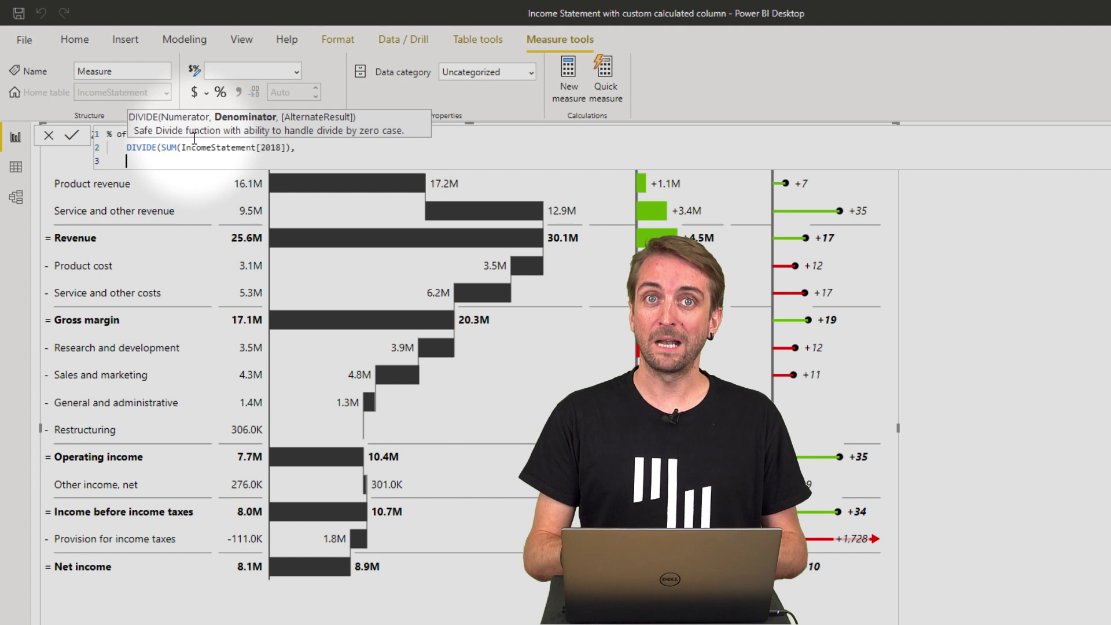
# Begin the denominator with CALCULATE(SUM(IncomeStatement[2018]),
pyautogui.write('cal')
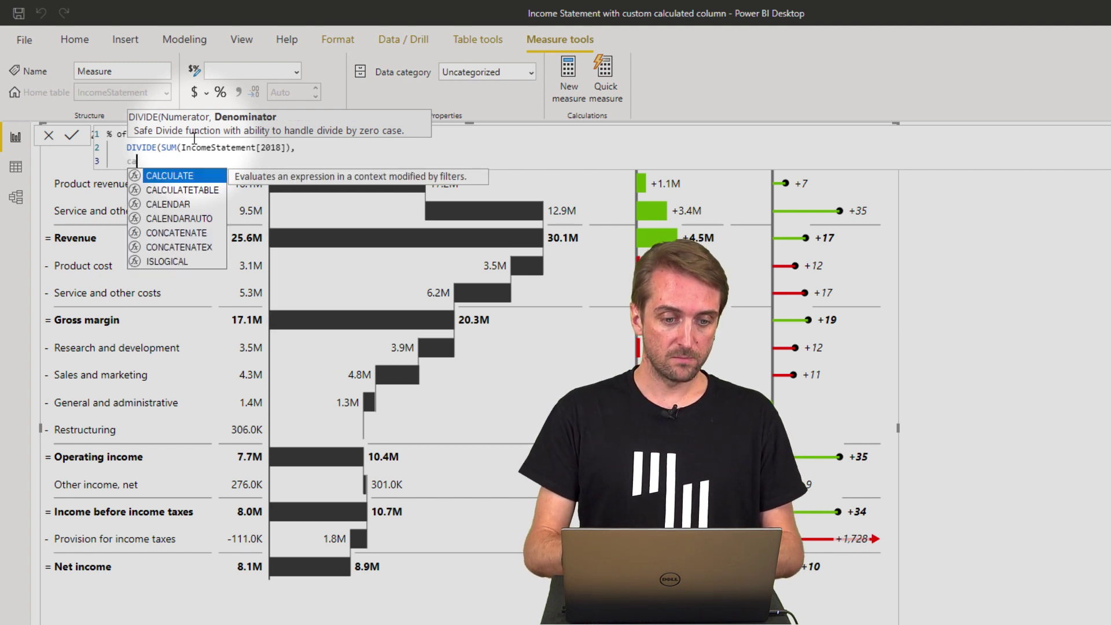
pyautogui.press('Tab')
pyautogui.write('SUM(')
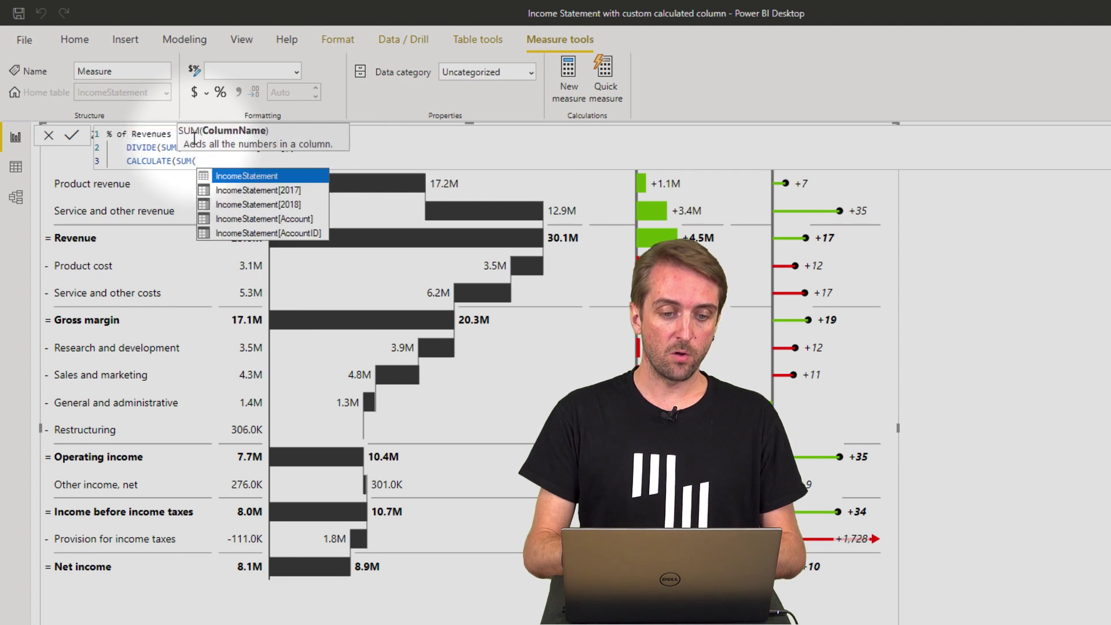
pyautogui.press('Down')
pyautogui.press('Down')
pyautogui.press('Tab')
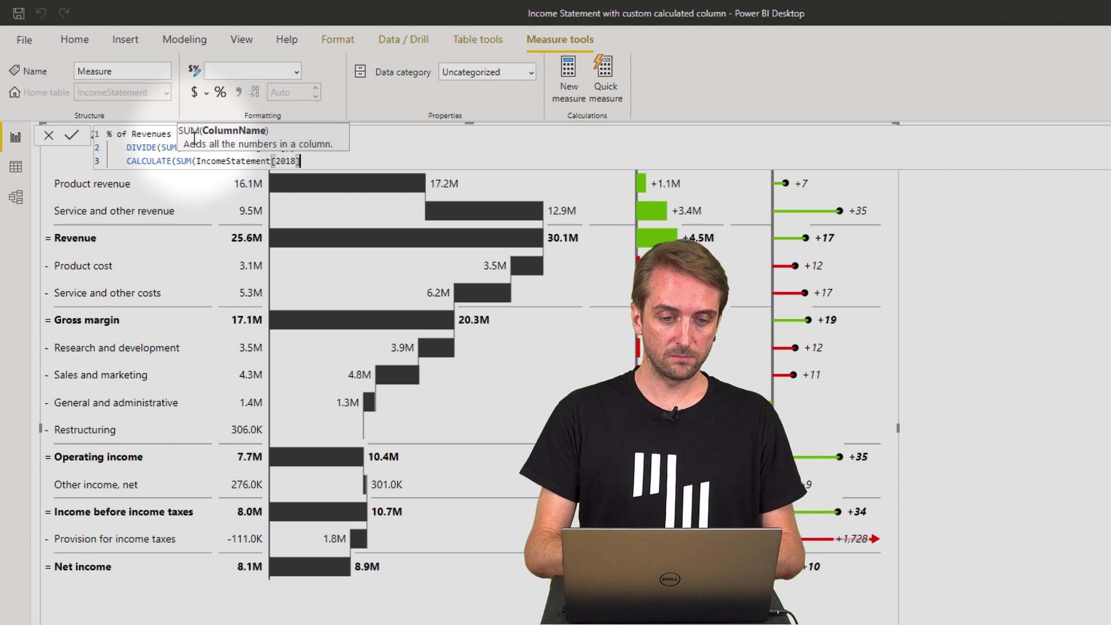
pyautogui.write('),')
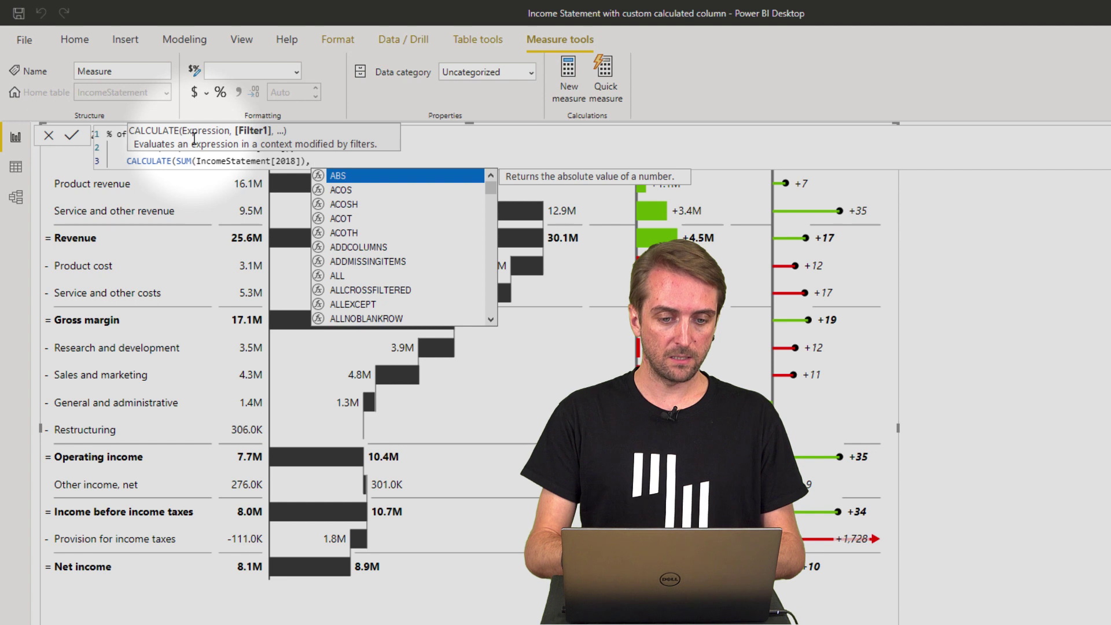
# Finish with ALL(IncomeStatement), IncomeStatement[Account]="Revenue" and commit the measure
pyautogui.write('all')
pyautogui.press('Tab')
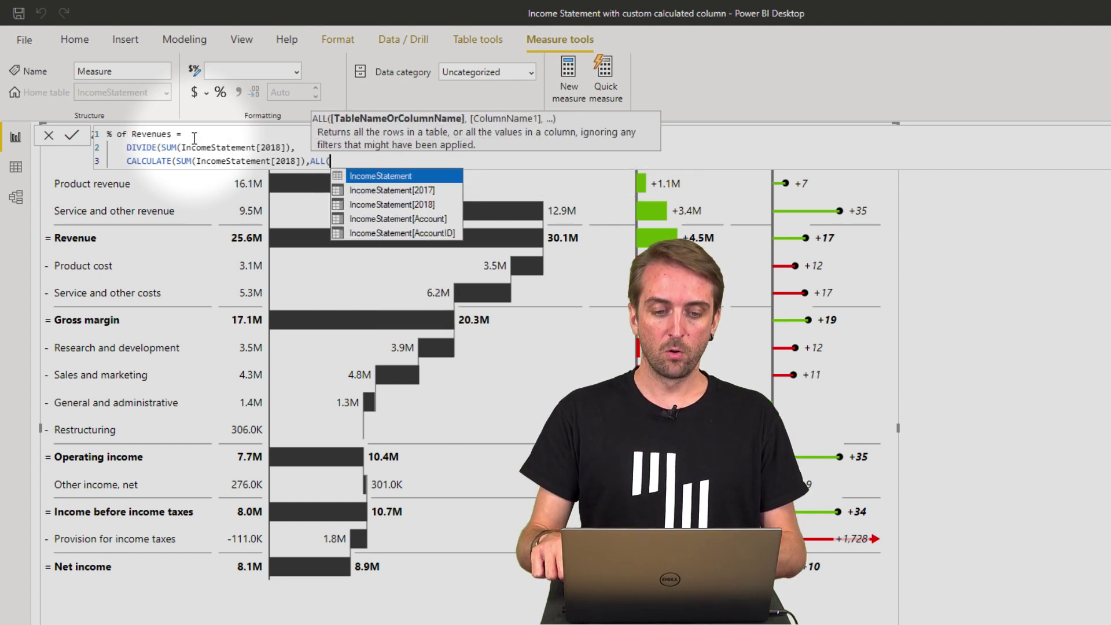
pyautogui.press('Tab')
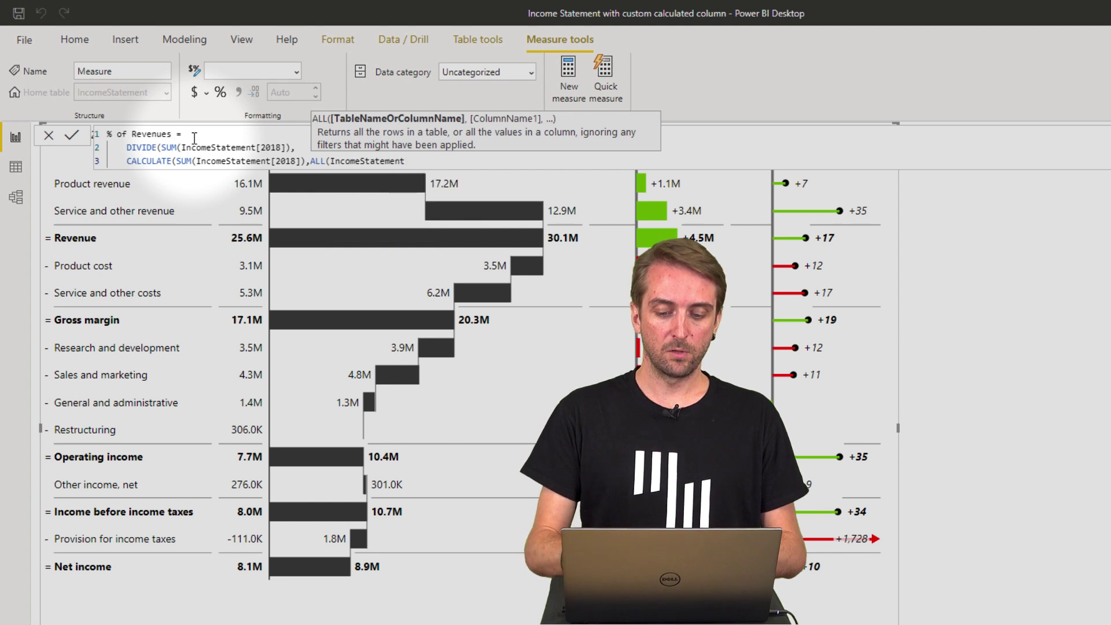
pyautogui.write(')')
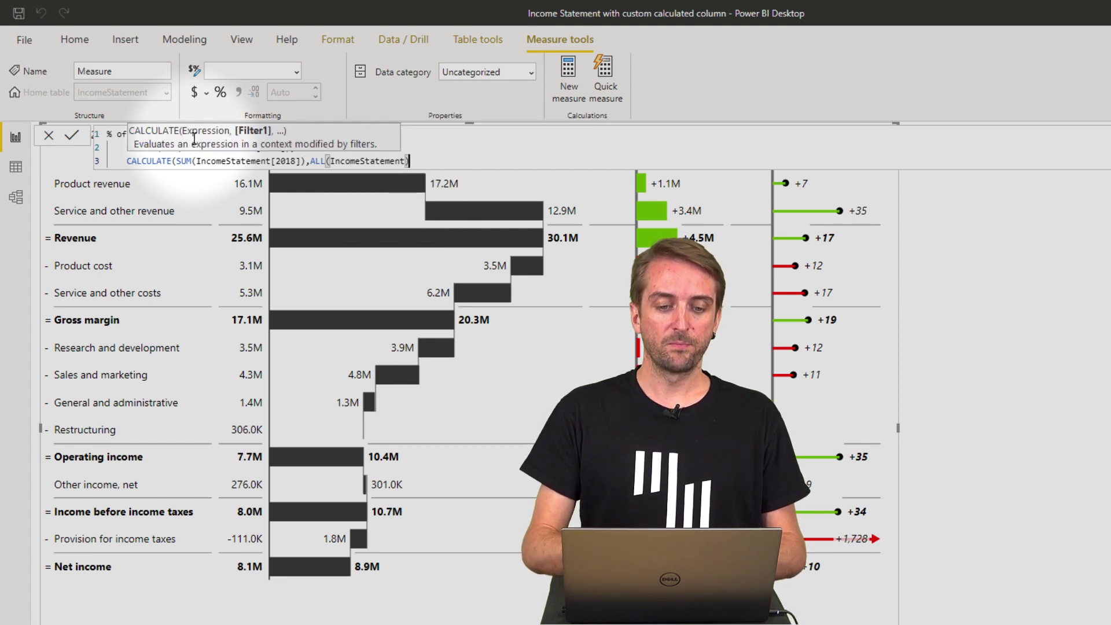
pyautogui.write(',')
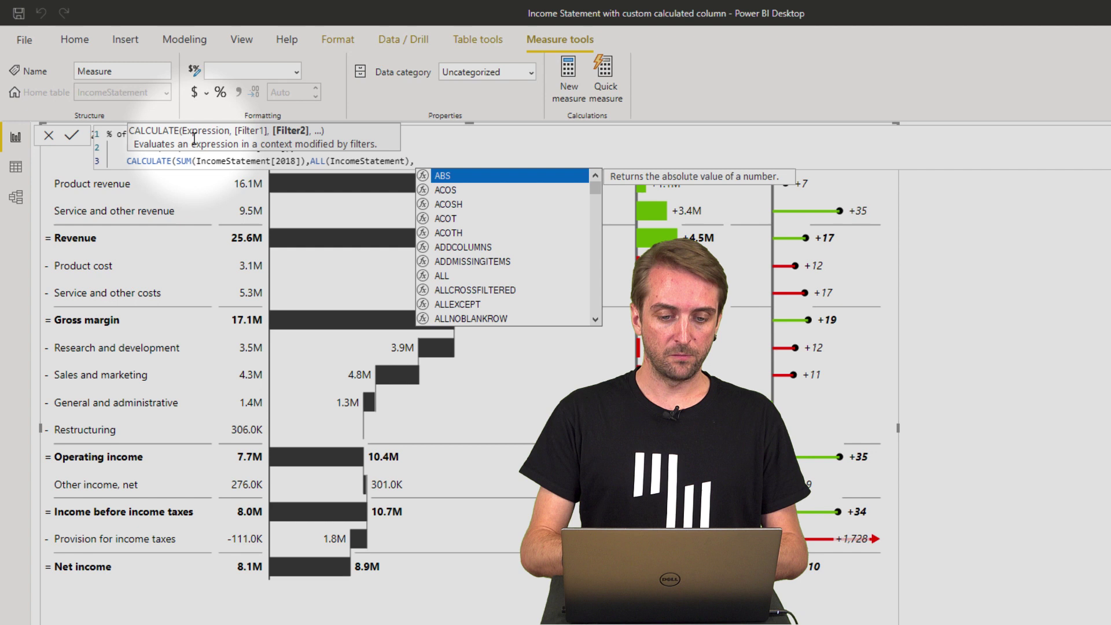
pyautogui.write('acc')
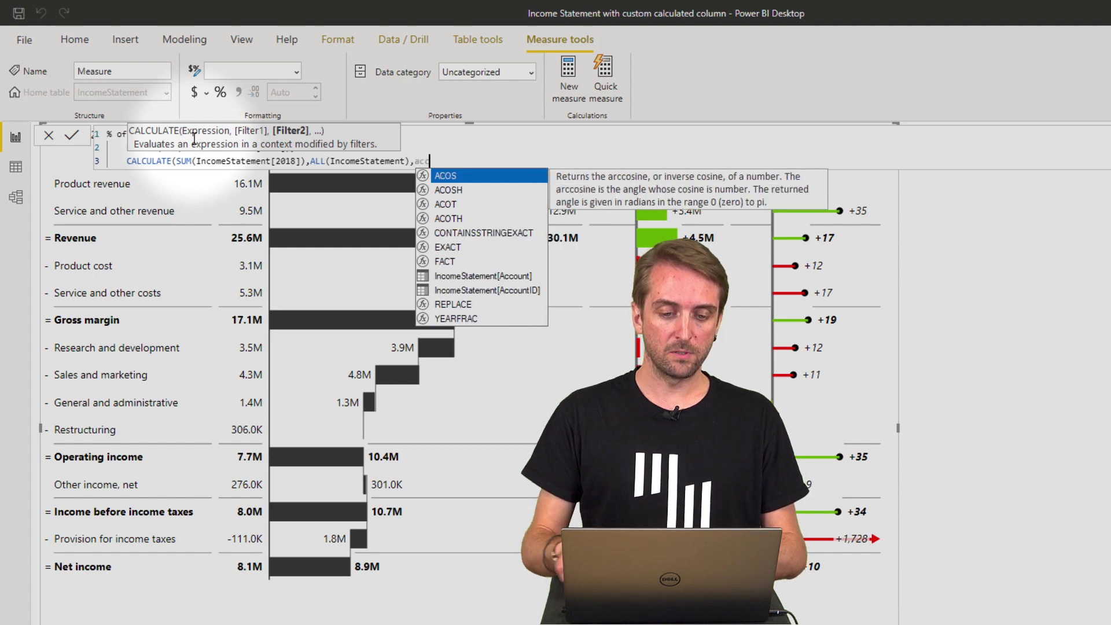
pyautogui.press('Tab')
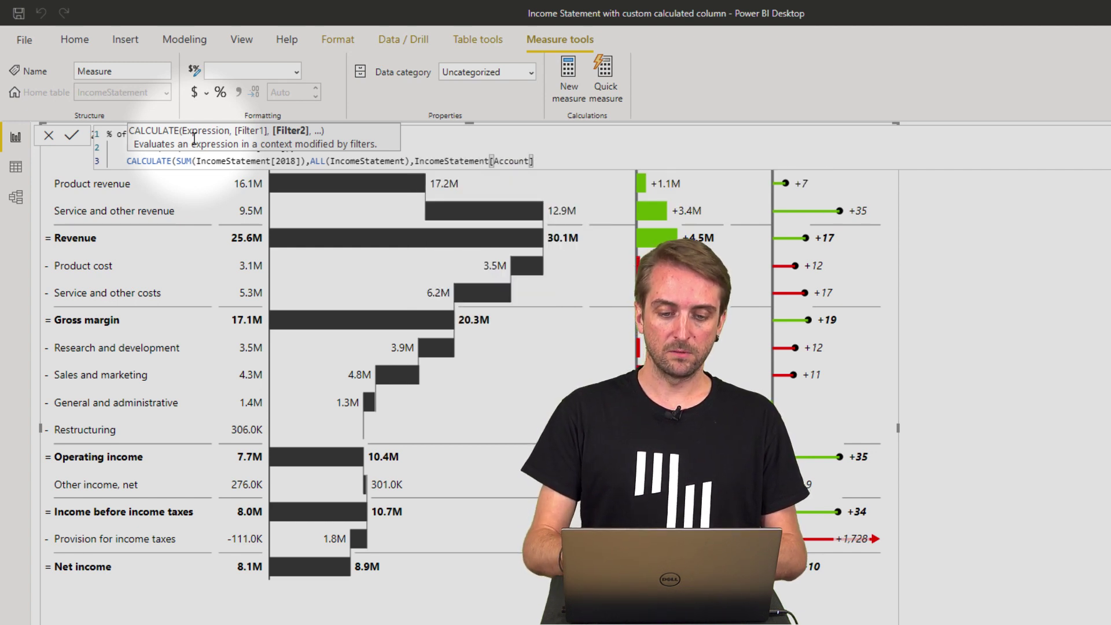
pyautogui.write('="RE')
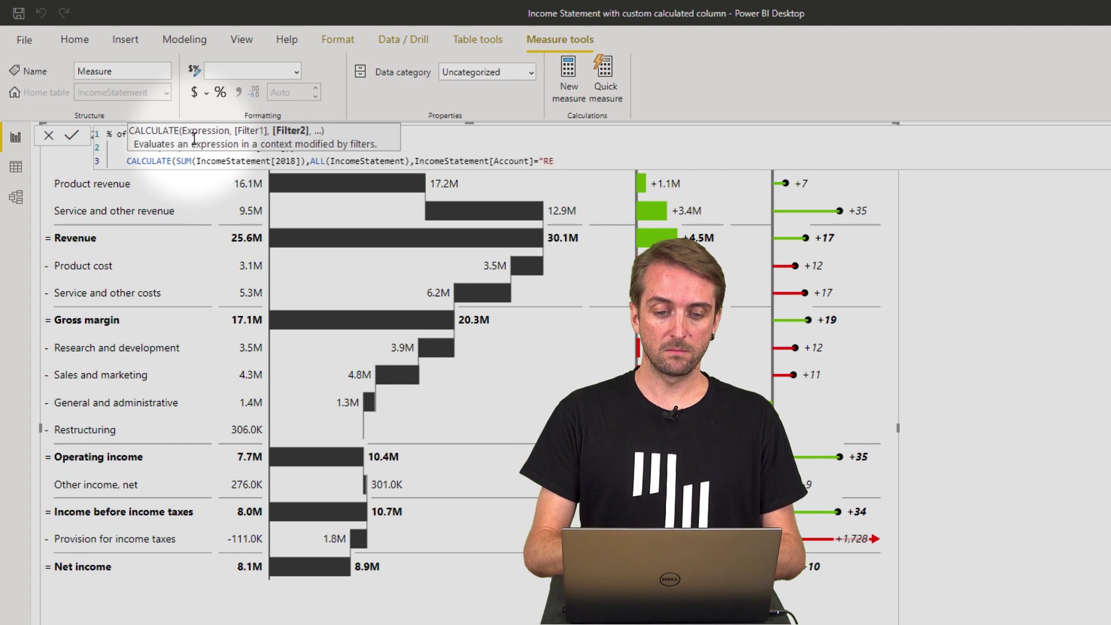
pyautogui.press('BackSpace')
pyautogui.write('evn')
pyautogui.press('BackSpace')
pyautogui.write('enue"))')
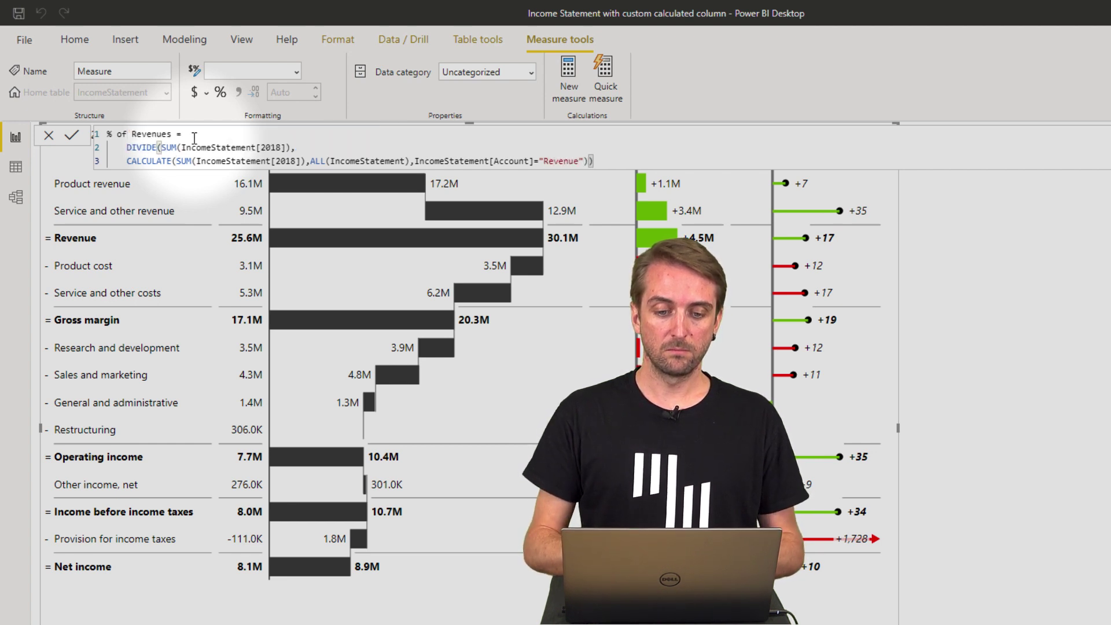
pyautogui.press('Return')
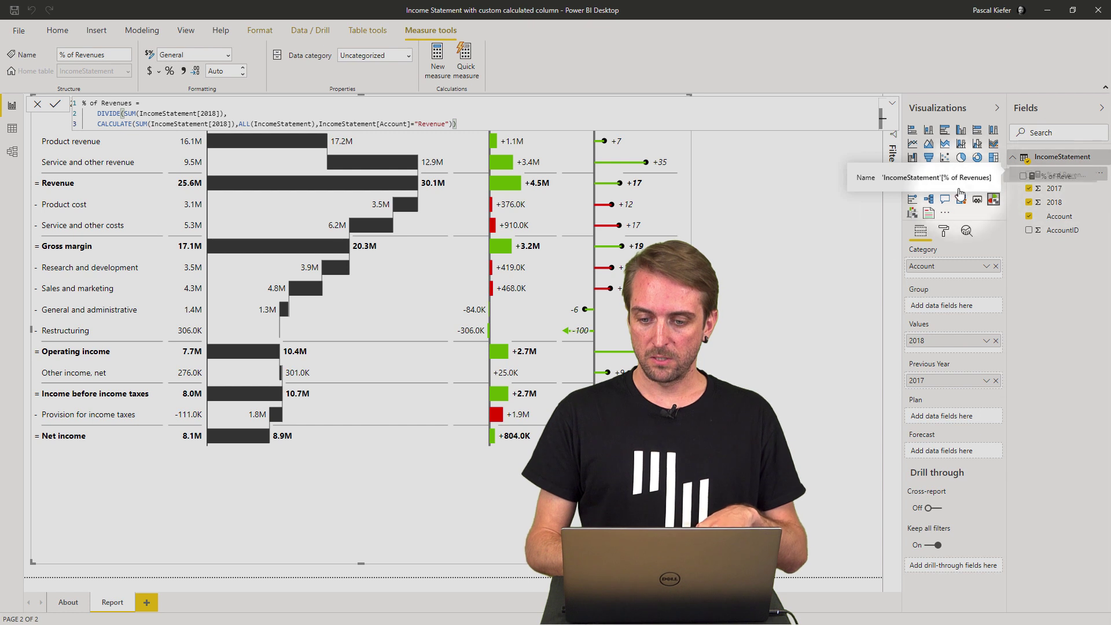
# Add '% of Revenues' to the Zebra BI visual's values, showing 1.0 for Revenue and 0.3 for Net income
pyautogui.moveTo(1067, 177); pyautogui.dragTo(953, 354)
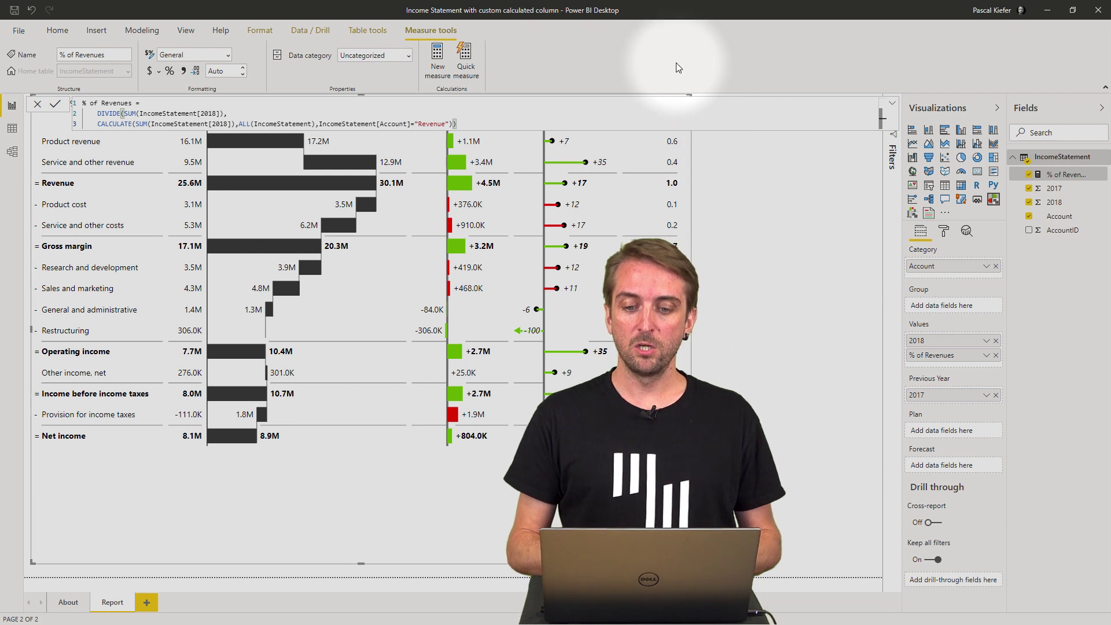
pyautogui.click(671, 162)
pyautogui.click(686, 428)
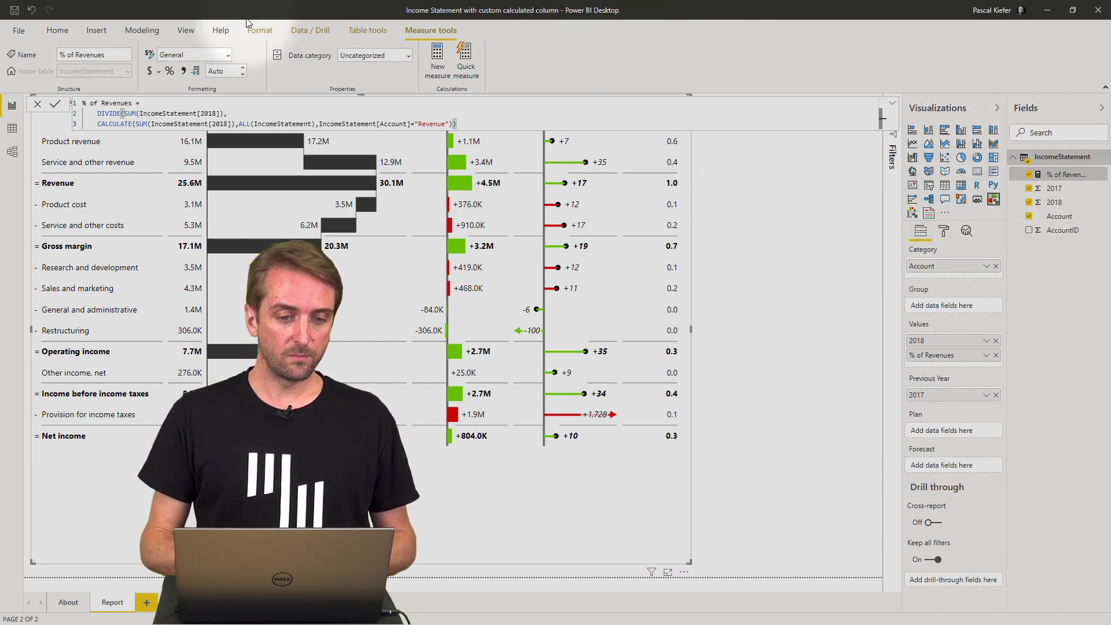
# Format '% of Revenues' as Percentage, so Revenue shows 100% and Net income 29%
pyautogui.click(170, 71)
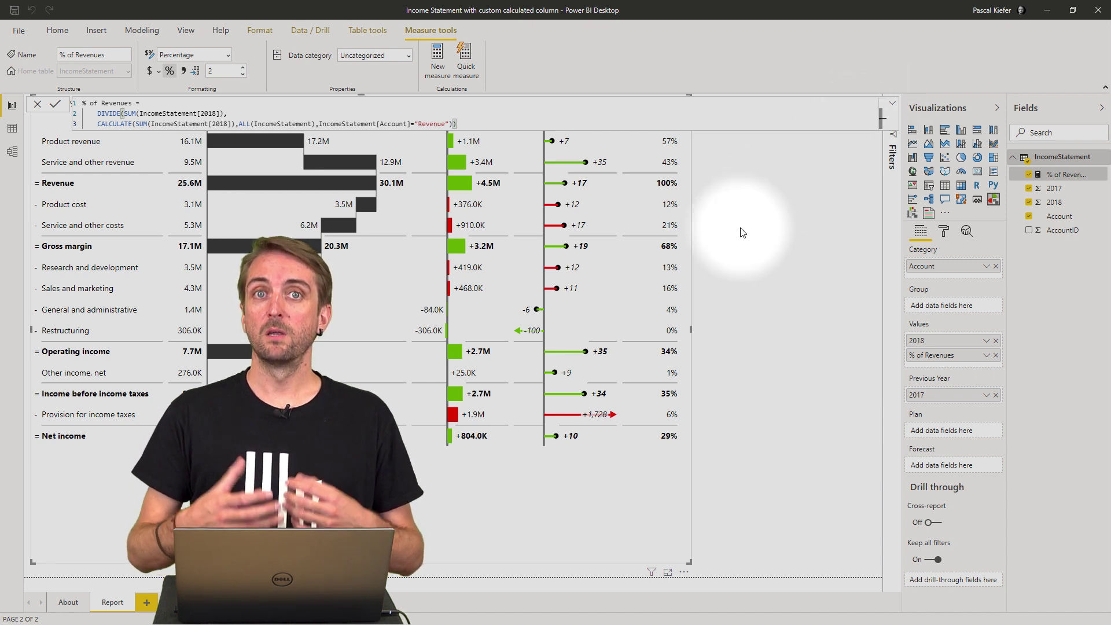
pyautogui.click(1074, 161)
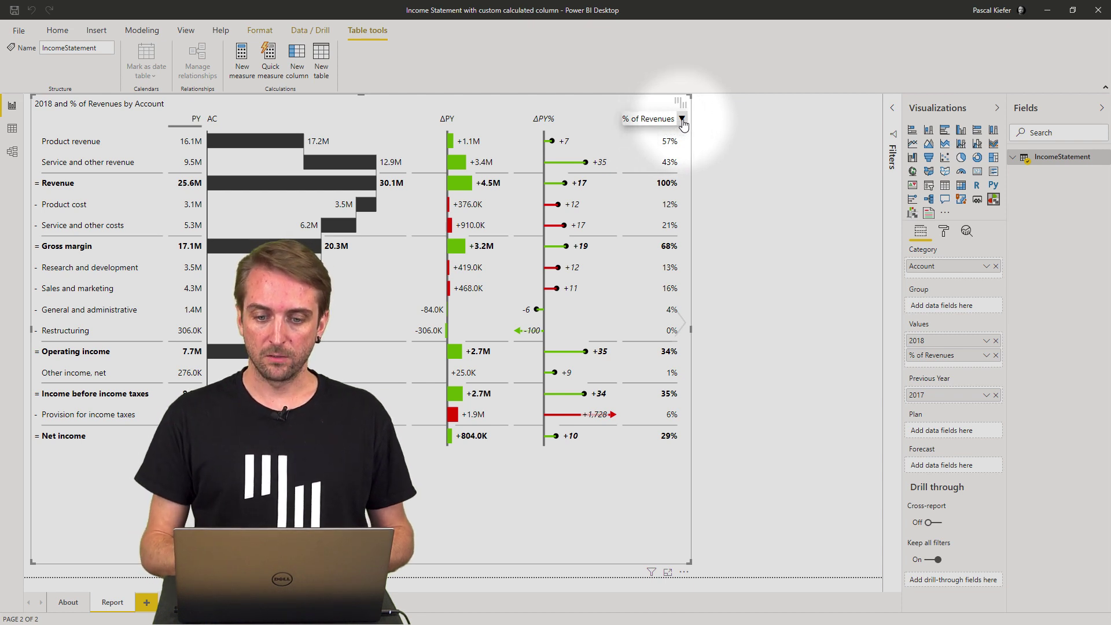
# Set the '% of Revenues' column's font color to bright blue
pyautogui.click(682, 119)
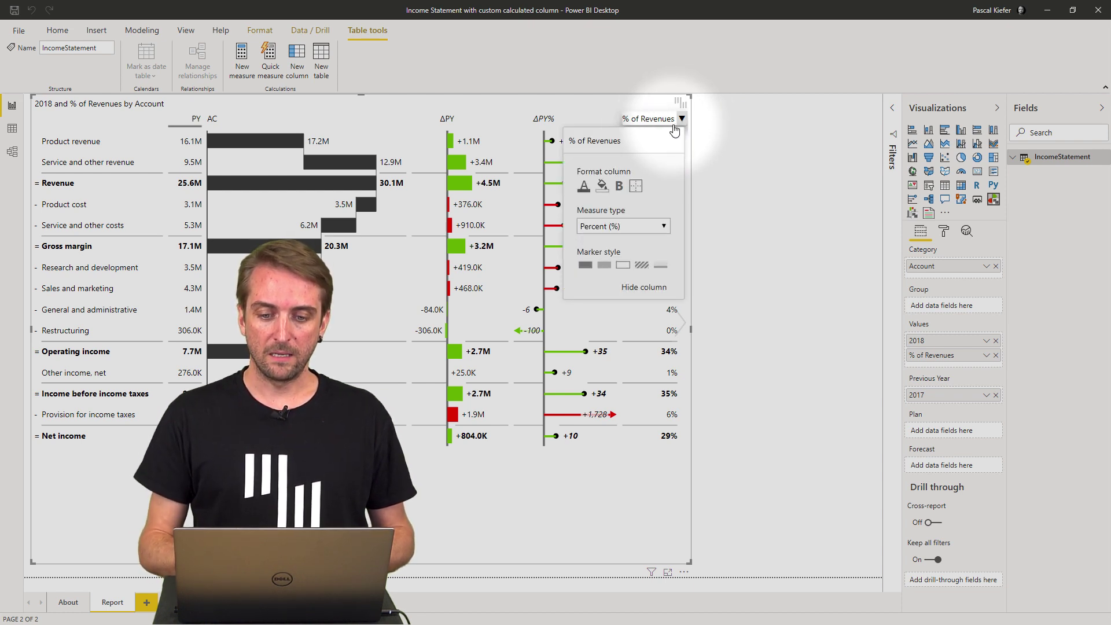
pyautogui.click(585, 189)
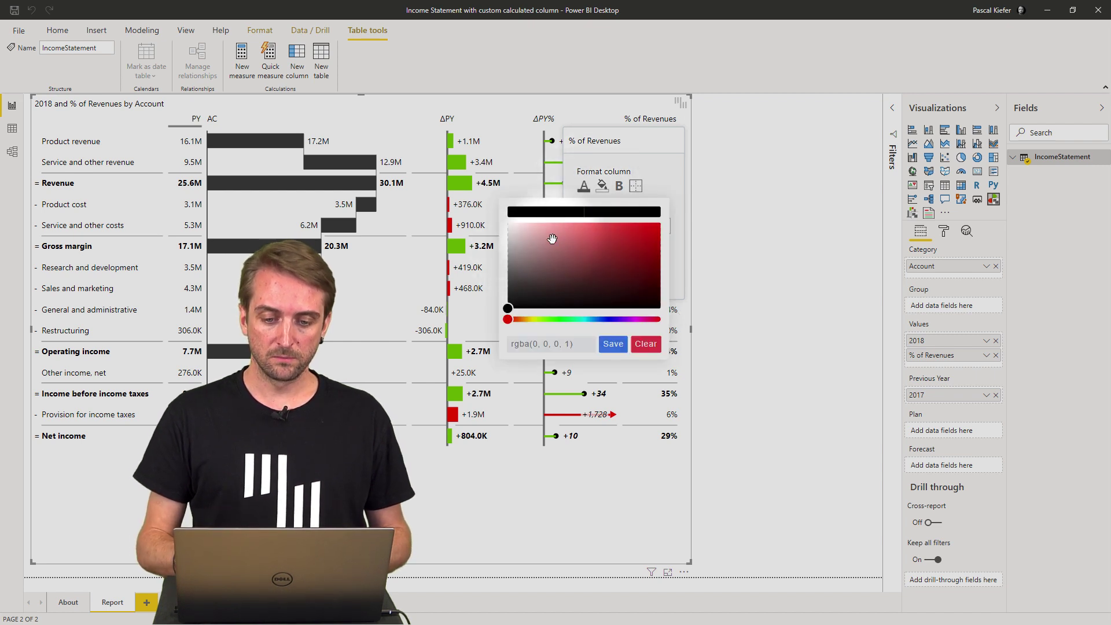
pyautogui.click(604, 320)
pyautogui.moveTo(616, 253); pyautogui.dragTo(617, 237)
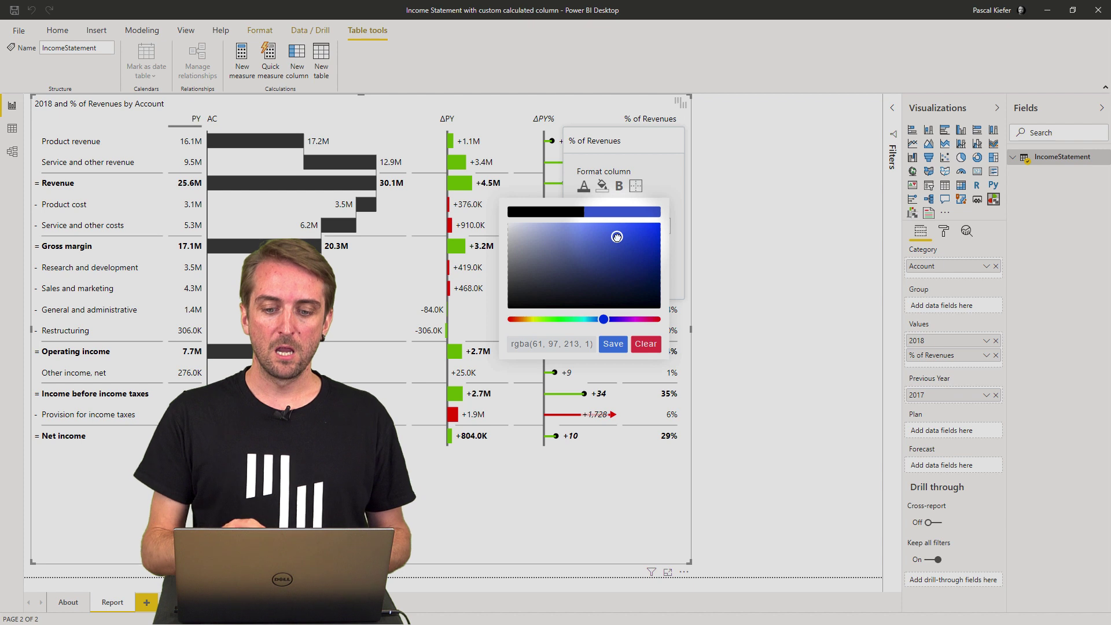
pyautogui.click(613, 345)
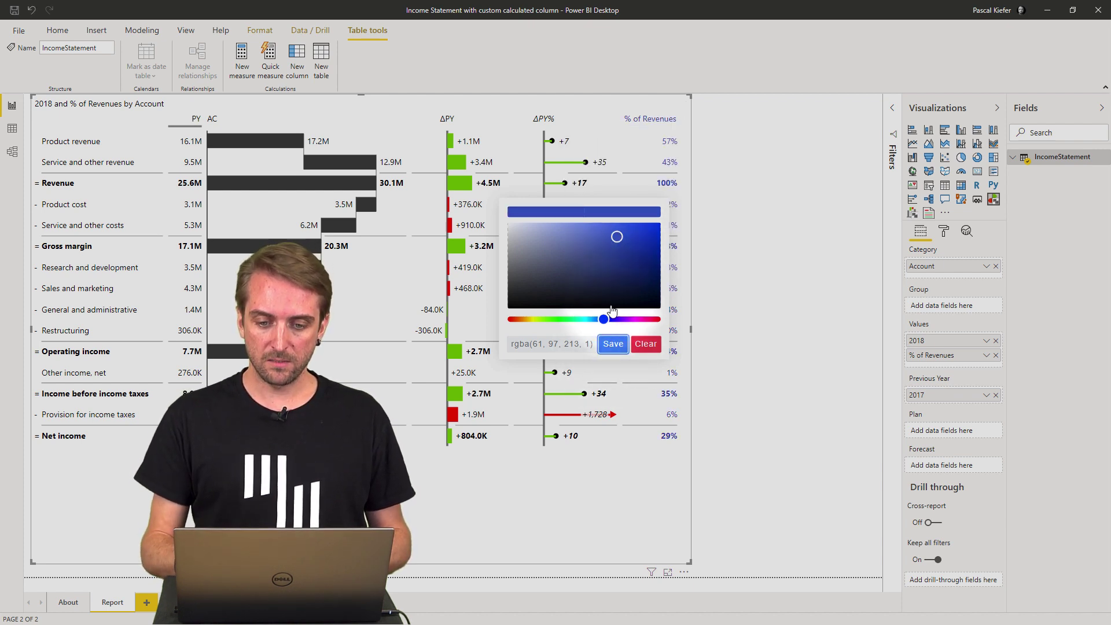
# Give the '% of Revenues' column a pale teal background fill
pyautogui.click(671, 118)
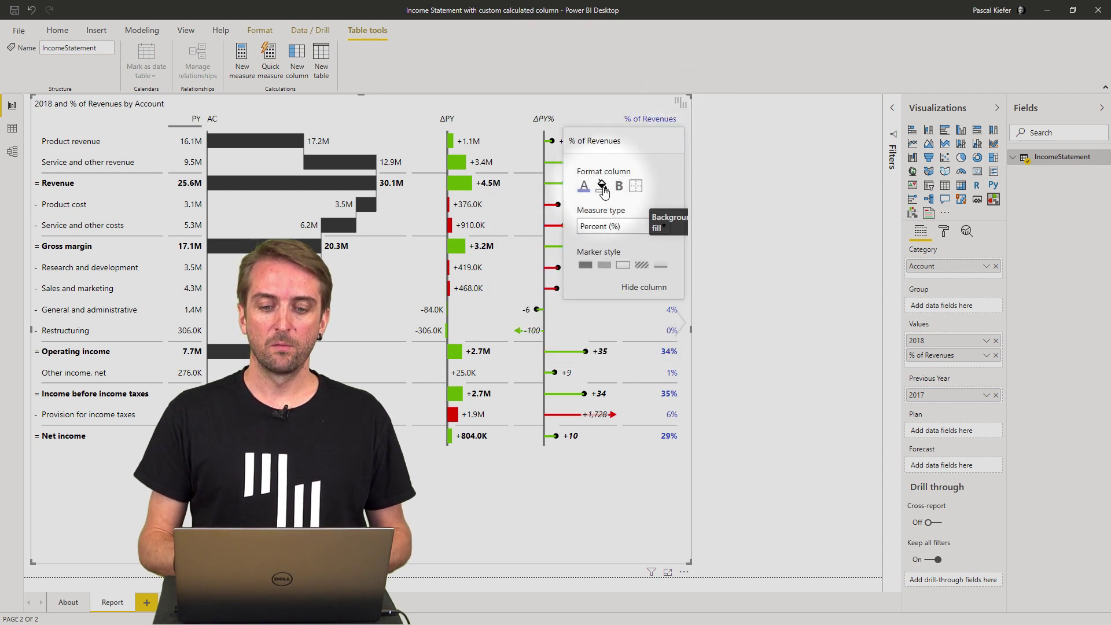
pyautogui.click(606, 193)
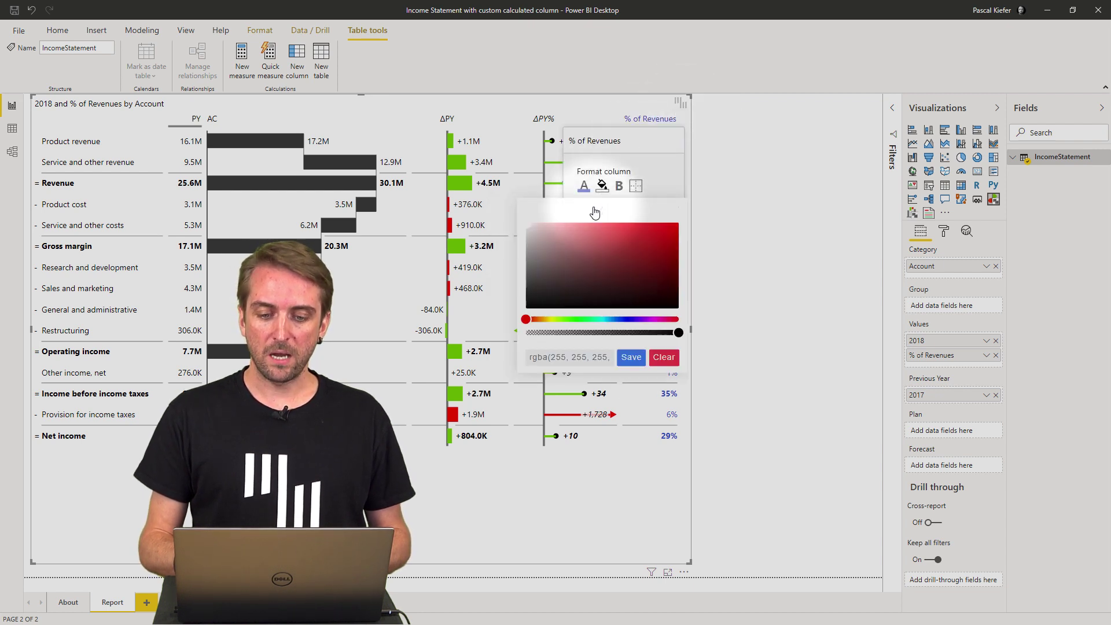
pyautogui.click(603, 319)
pyautogui.click(556, 231)
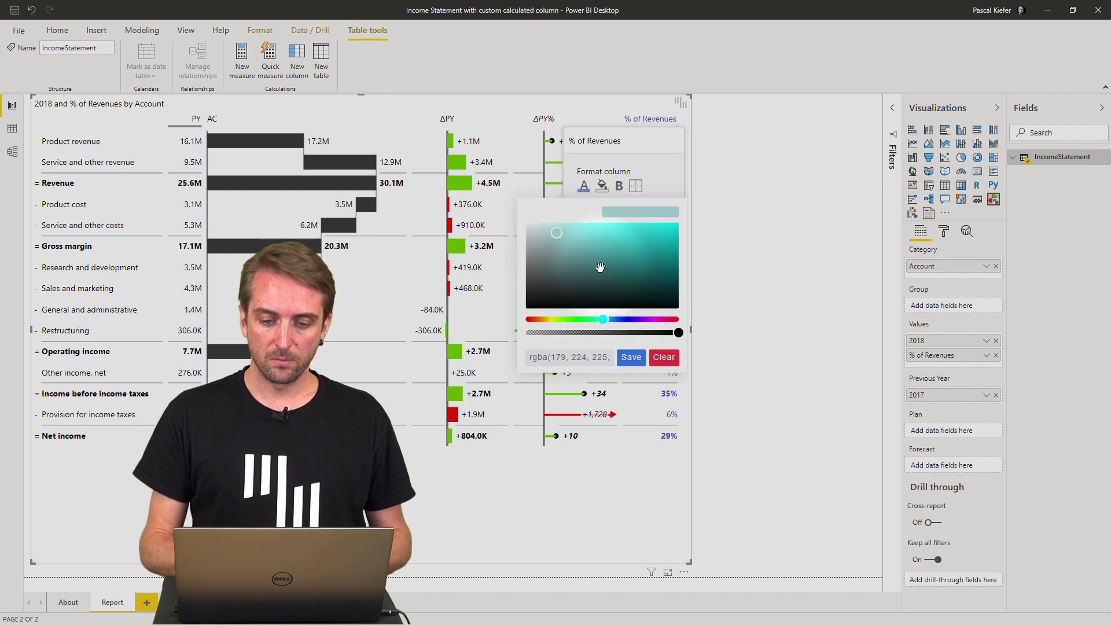
pyautogui.click(629, 359)
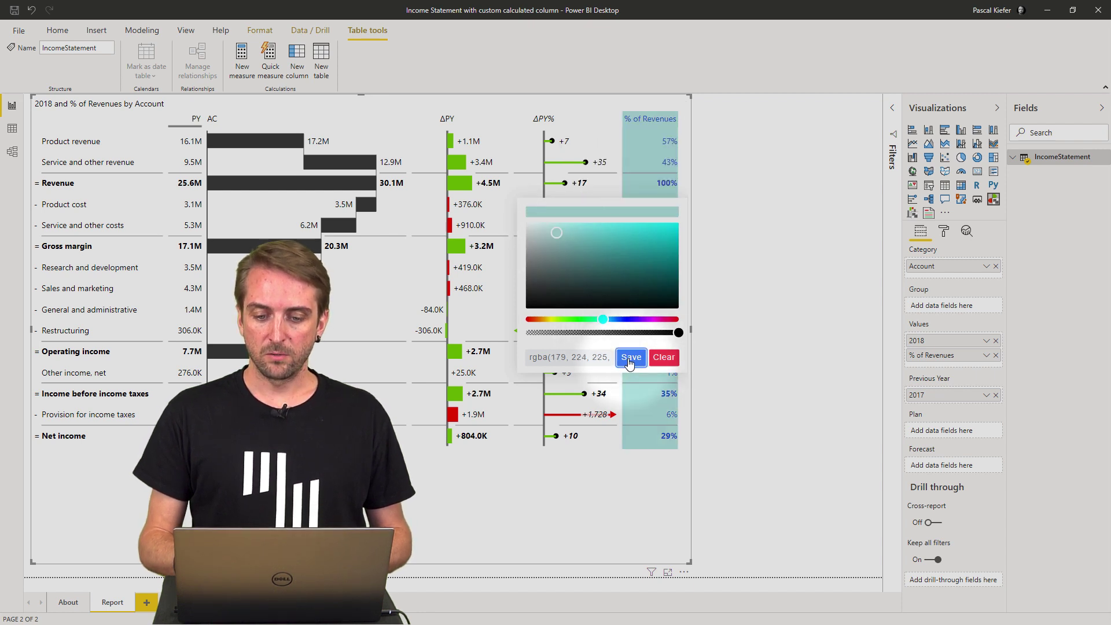
pyautogui.click(575, 497)
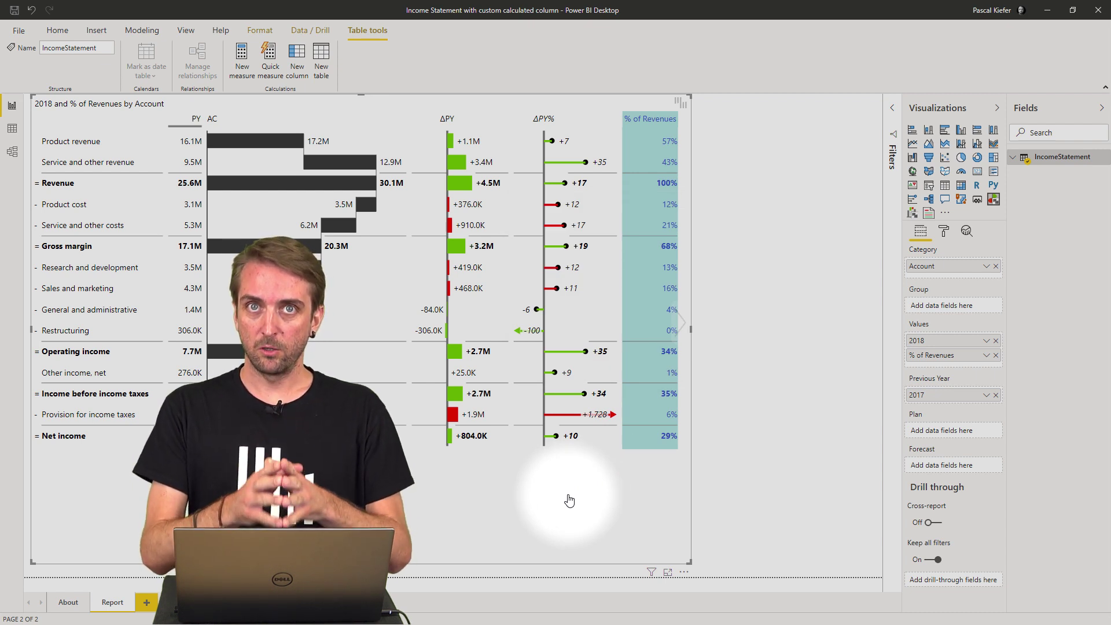
pyautogui.click(66, 144)
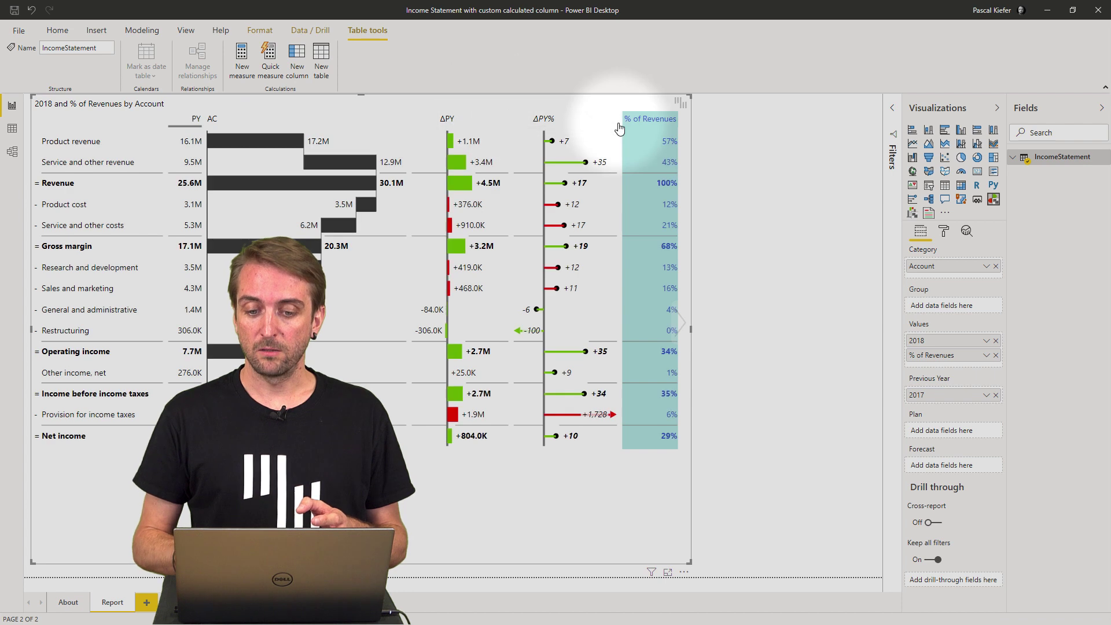
pyautogui.click(670, 186)
pyautogui.moveTo(671, 190)
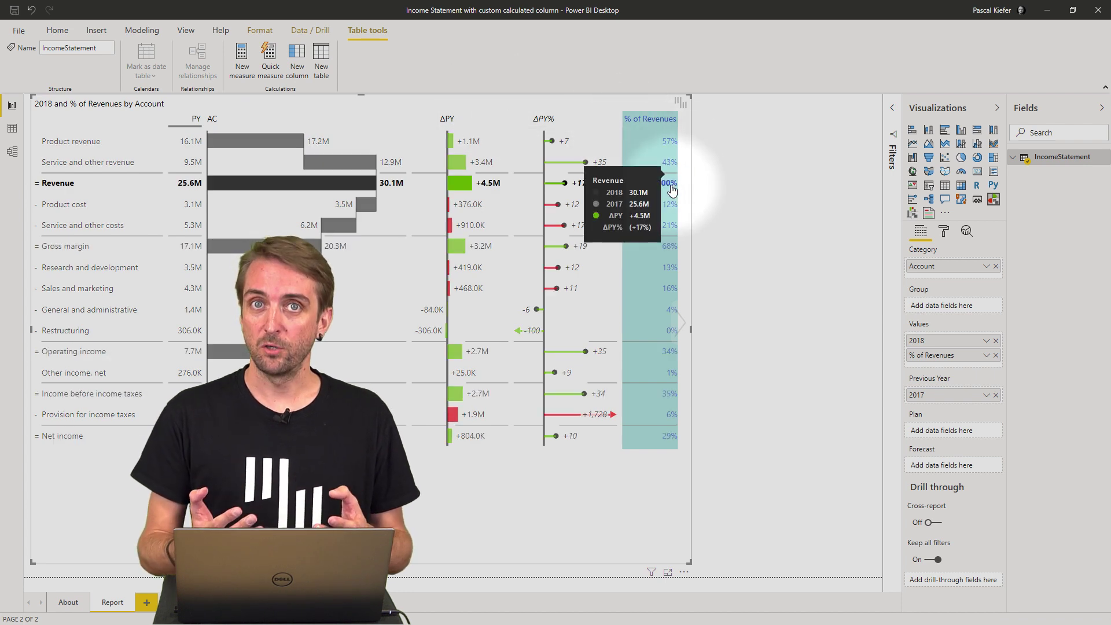
pyautogui.click(695, 331)
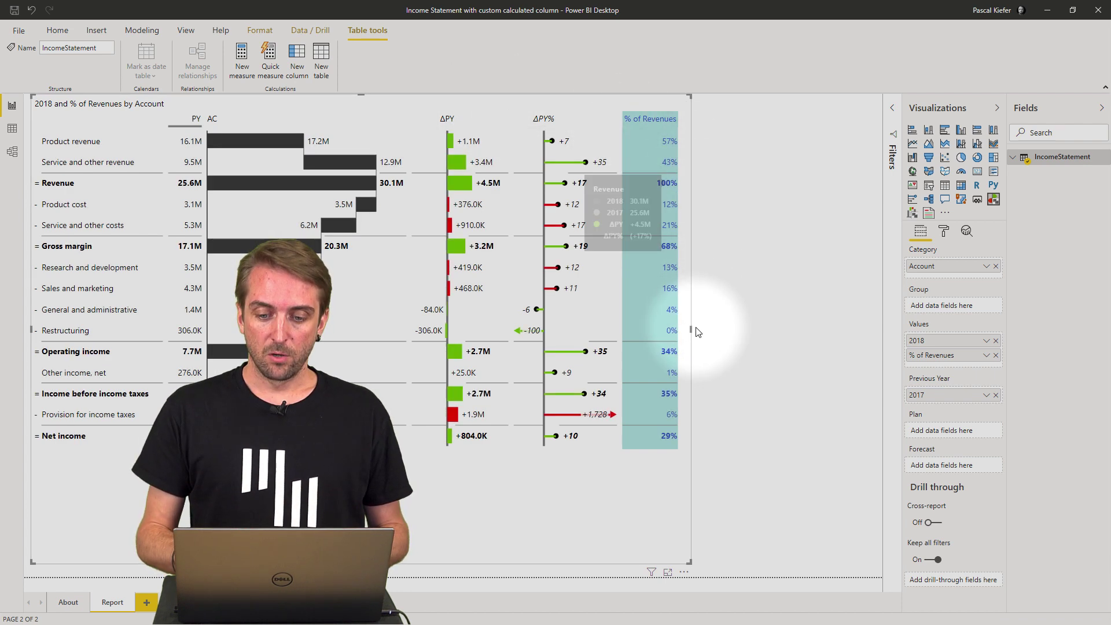